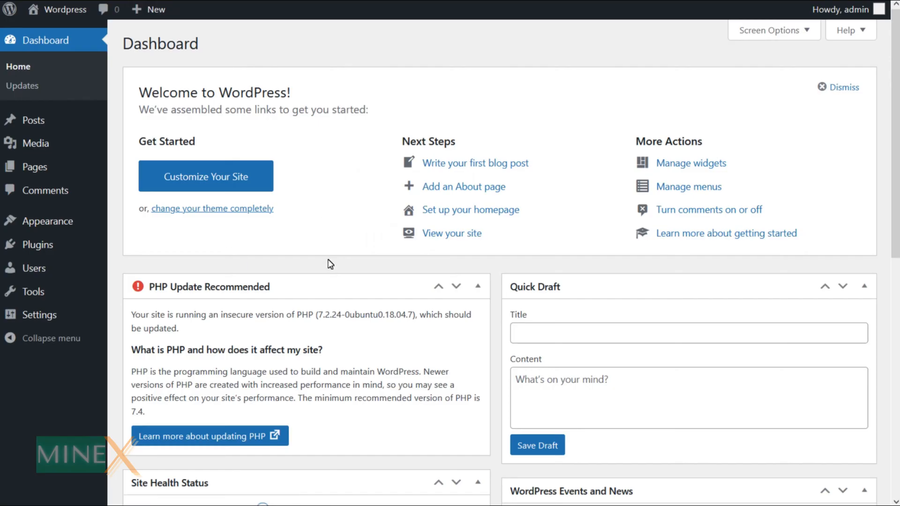
Open the SSL Certificate page for mail.minextuts.com from Server Configuration to view its self-signed certificate
scroll(328, 424, "down", 10)
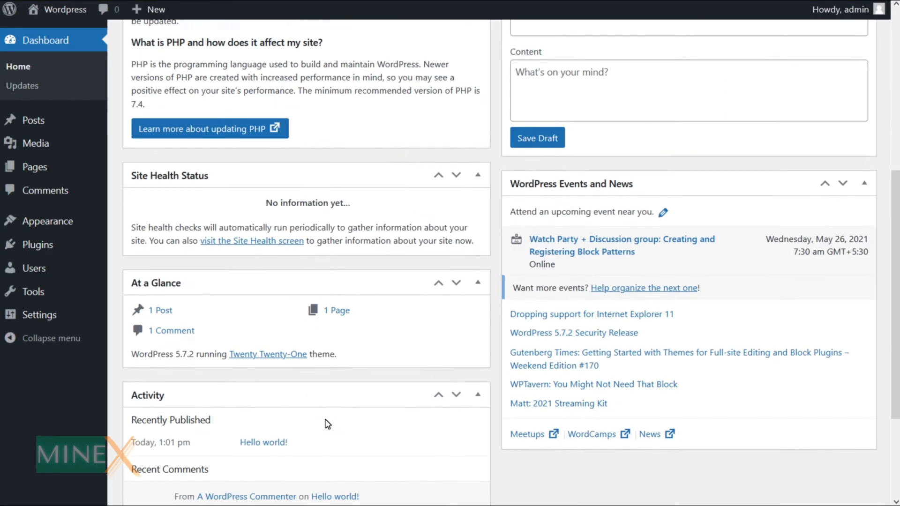
scroll(328, 424, "up", 7)
scroll(328, 424, "up", 2)
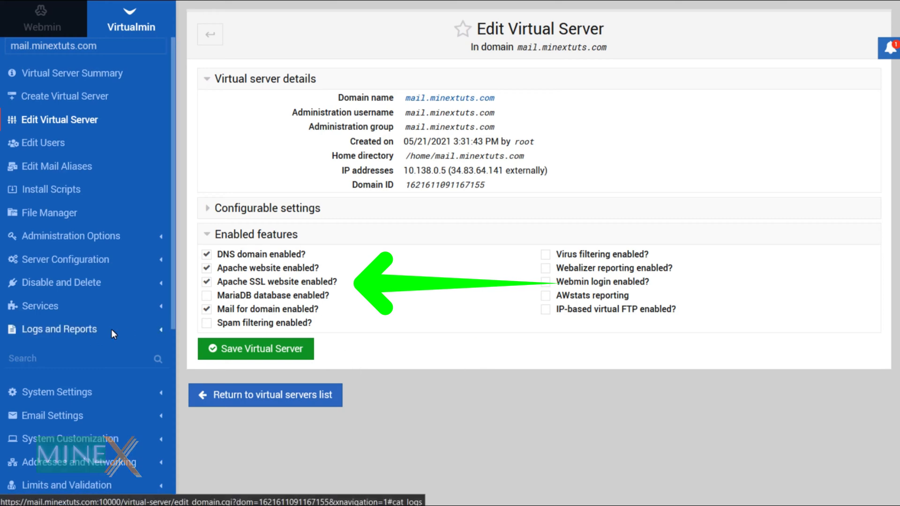
scroll(139, 327, "down", 3)
scroll(139, 328, "up", 3)
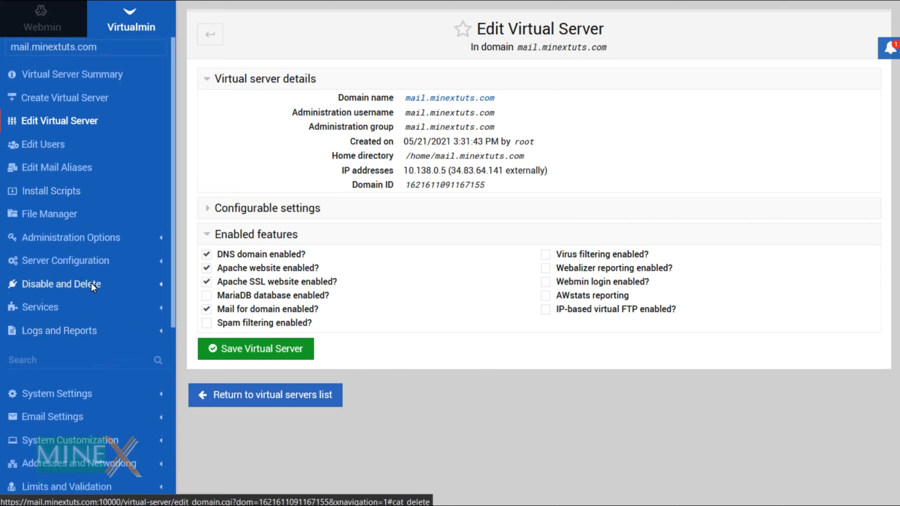
scroll(91, 283, "up", 1)
left_click(112, 266)
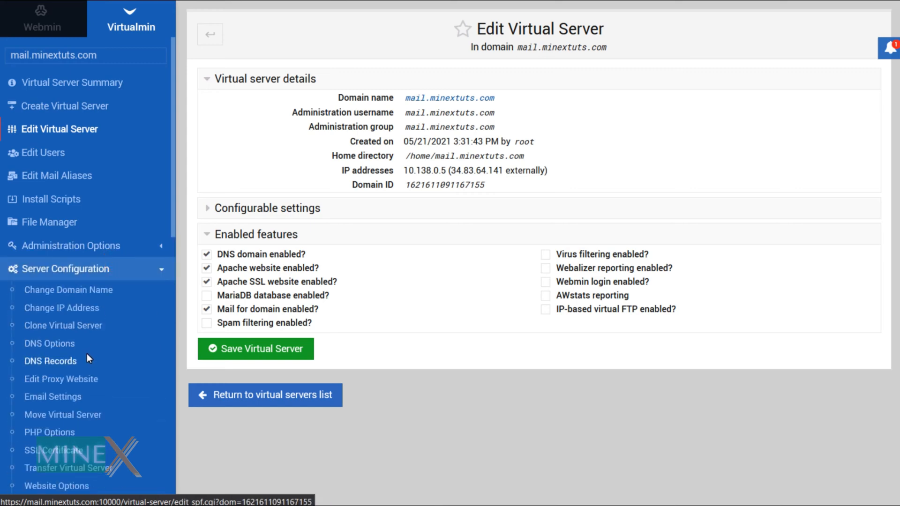
scroll(87, 354, "down", 3)
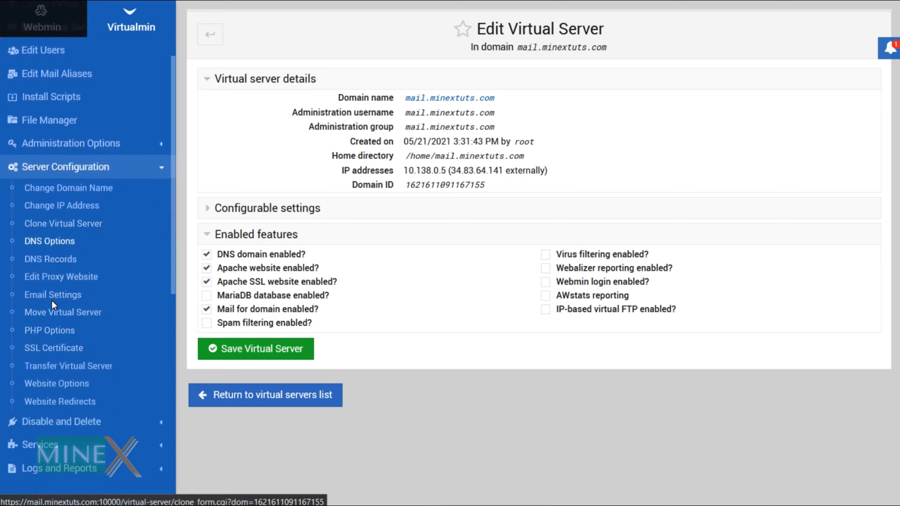
left_click(47, 349)
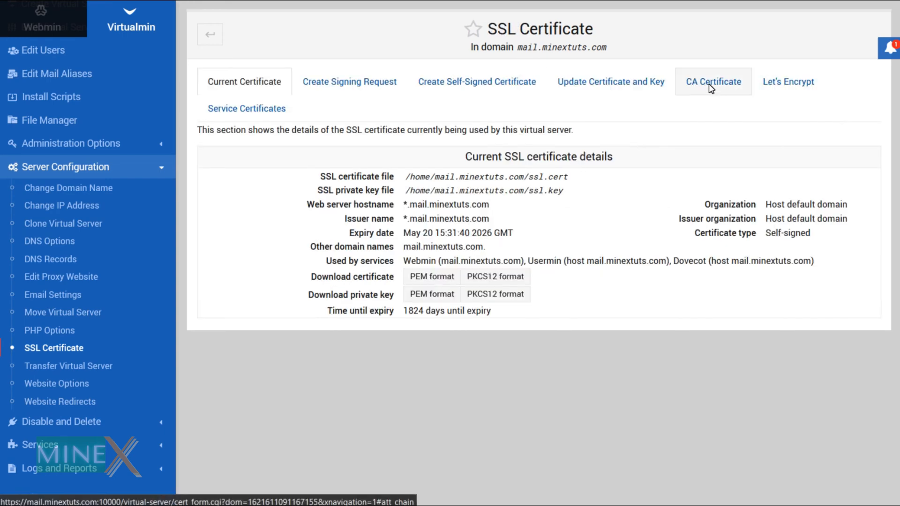
Switch to the Let's Encrypt request form for mail.minextuts.com
left_click(786, 84)
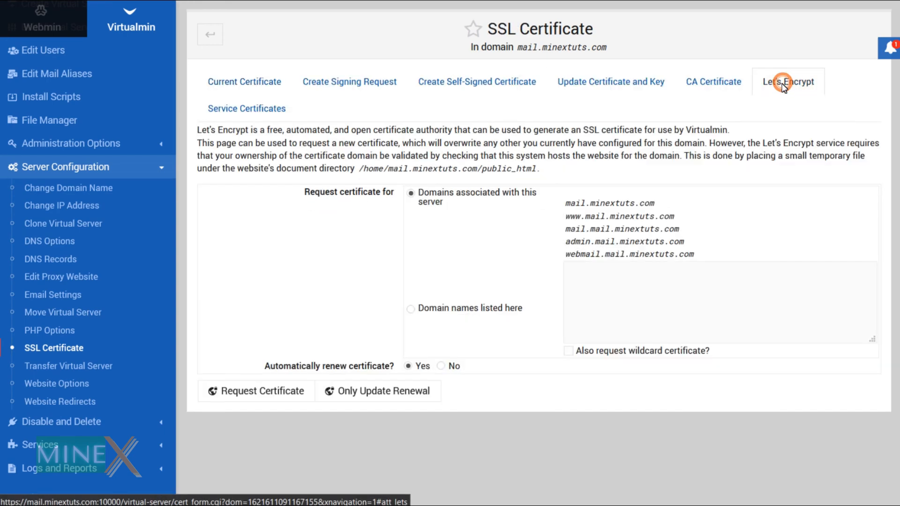
Request a Let's Encrypt certificate for mail.minextuts.com alone, keeping automatic renewal on Yes
left_click(420, 313)
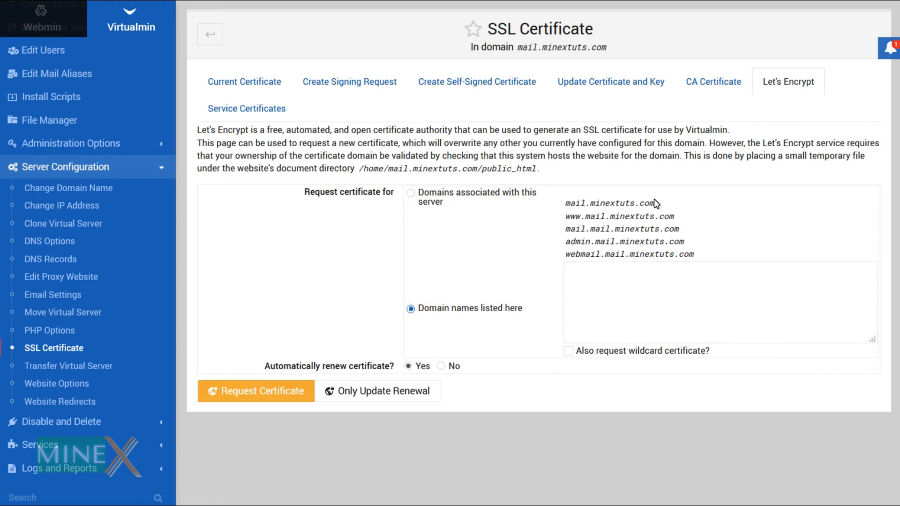
left_click_drag(661, 202, 567, 206)
right_click(605, 201)
left_click(642, 295)
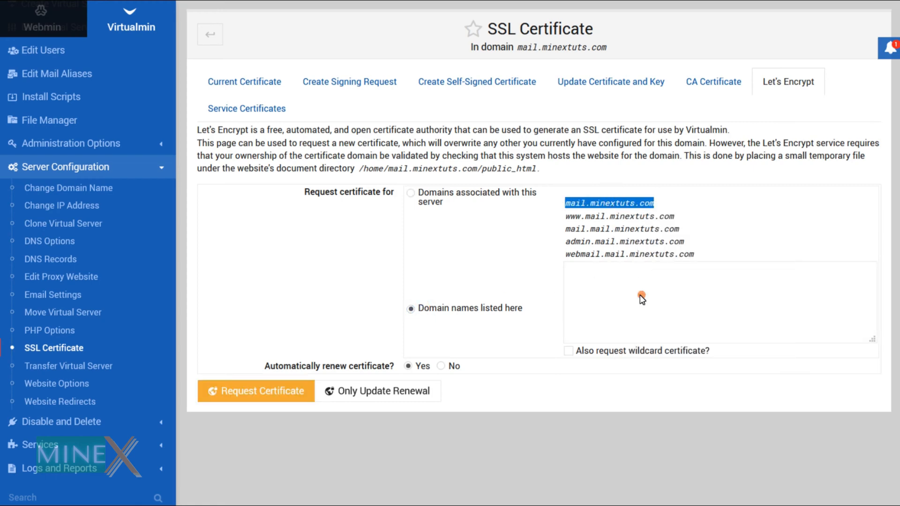
left_click(602, 277)
key("ctrl+v")
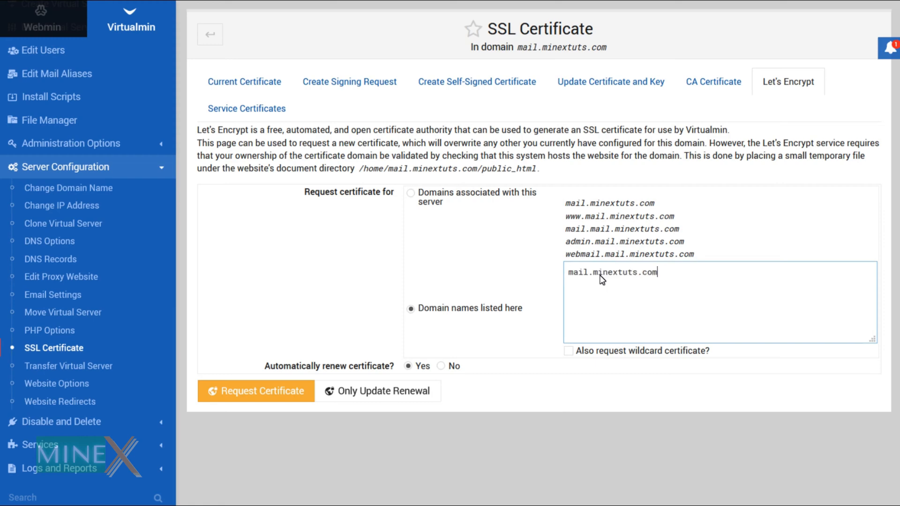
left_click(569, 277)
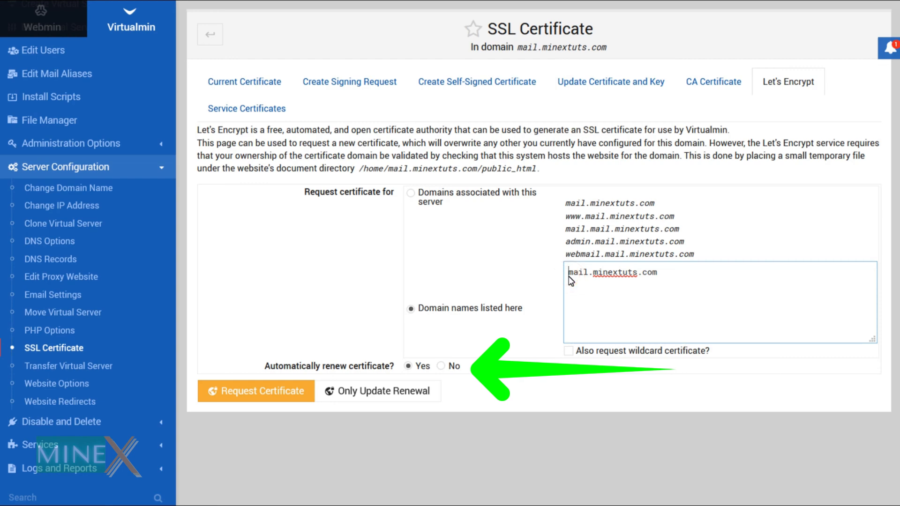
left_click(268, 389)
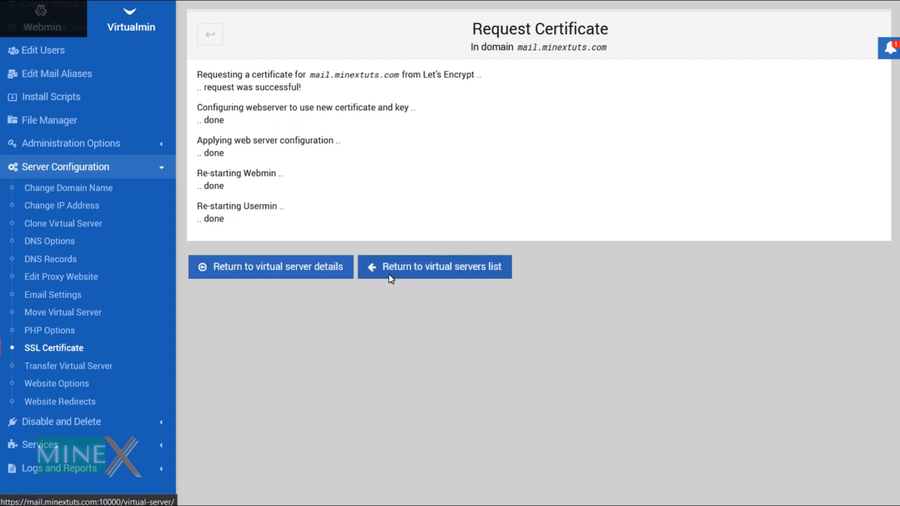
Confirm the Let's Encrypt certificate (issuer R3) is current, then view Service Certificates
left_click(312, 273)
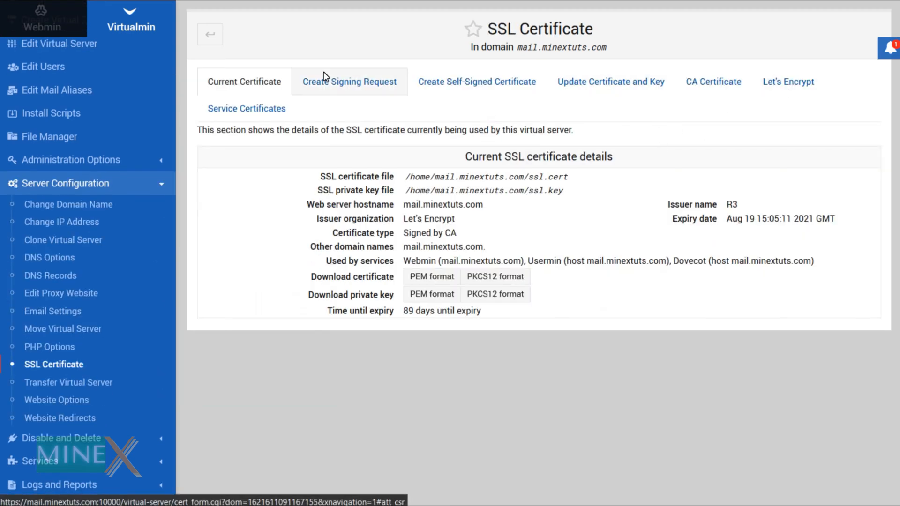
left_click(277, 108)
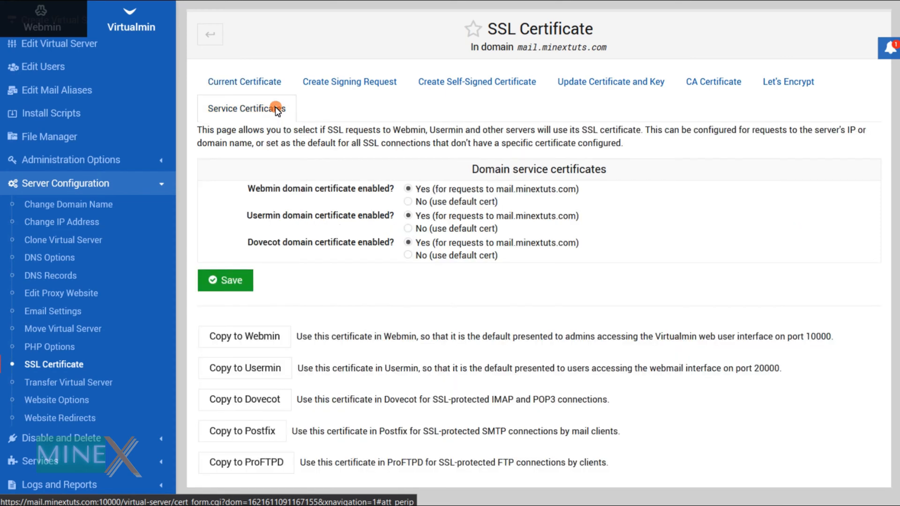
Copy the new certificate into Webmin and Usermin
left_click(266, 341)
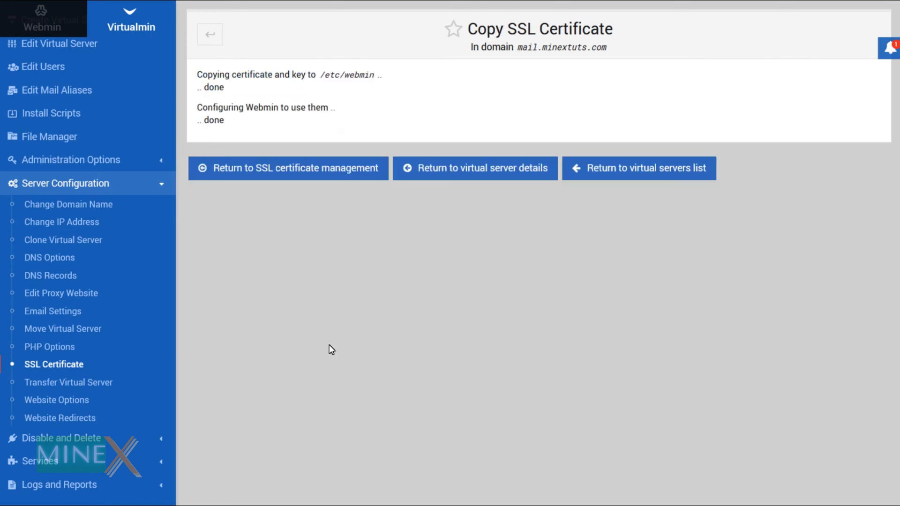
left_click(348, 174)
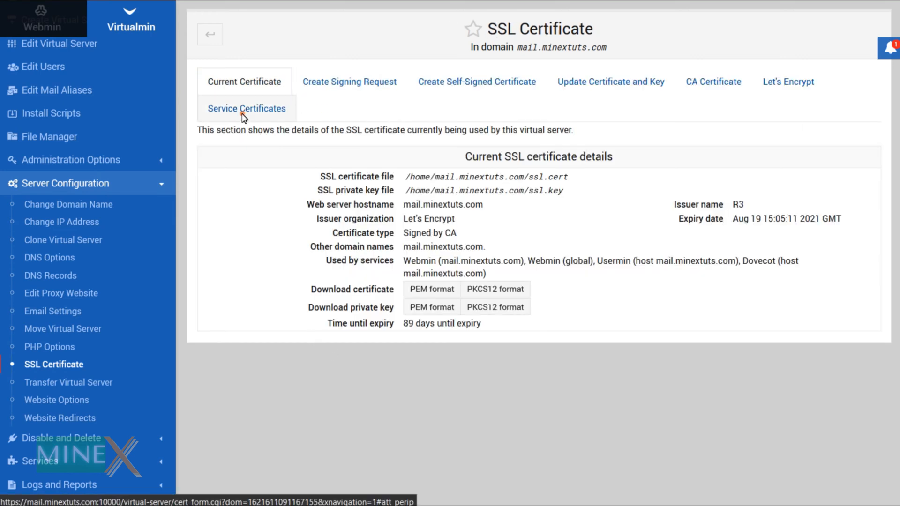
left_click(244, 117)
left_click(256, 337)
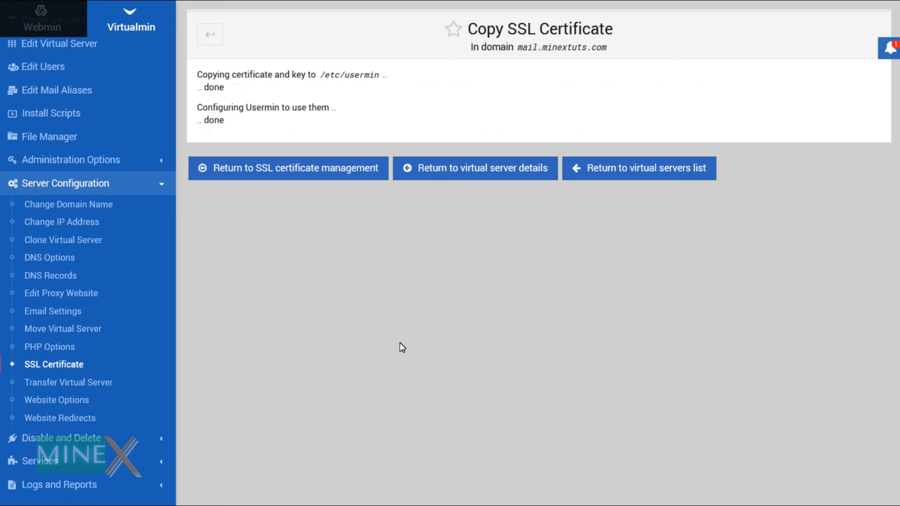
left_click(316, 169)
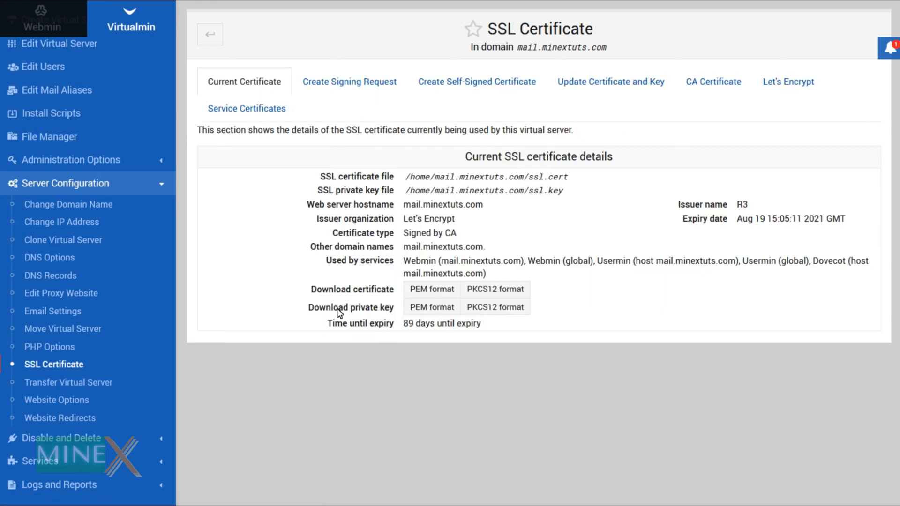
Copy the certificate into Dovecot and Postfix as well, ending on the SSL certificate settings
left_click(263, 112)
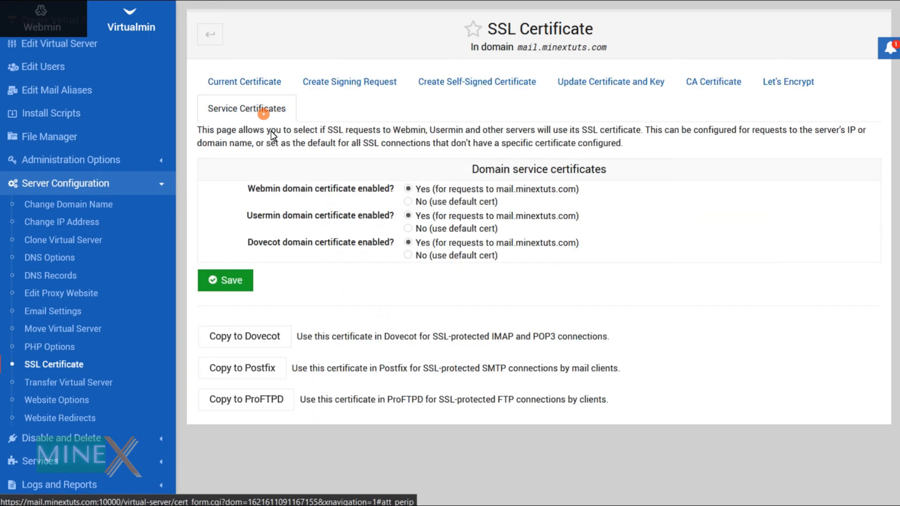
left_click(276, 337)
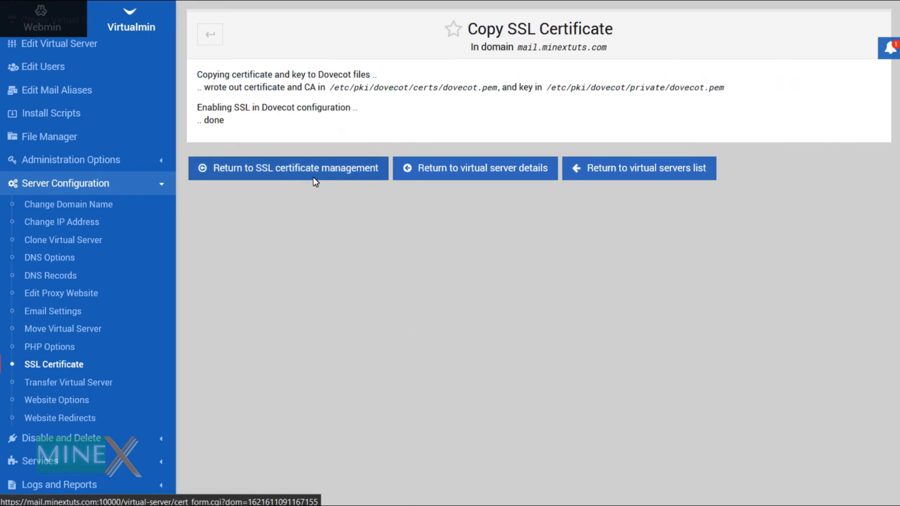
left_click(313, 174)
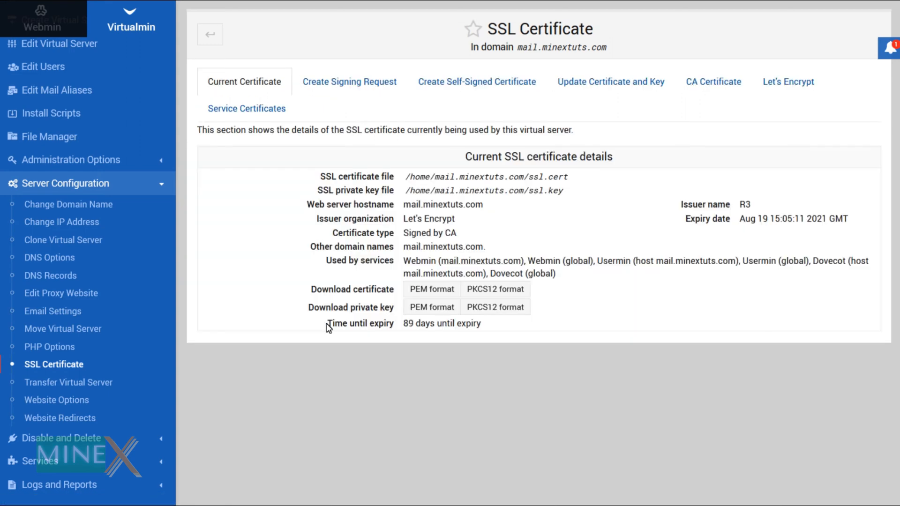
left_click(260, 108)
left_click(266, 341)
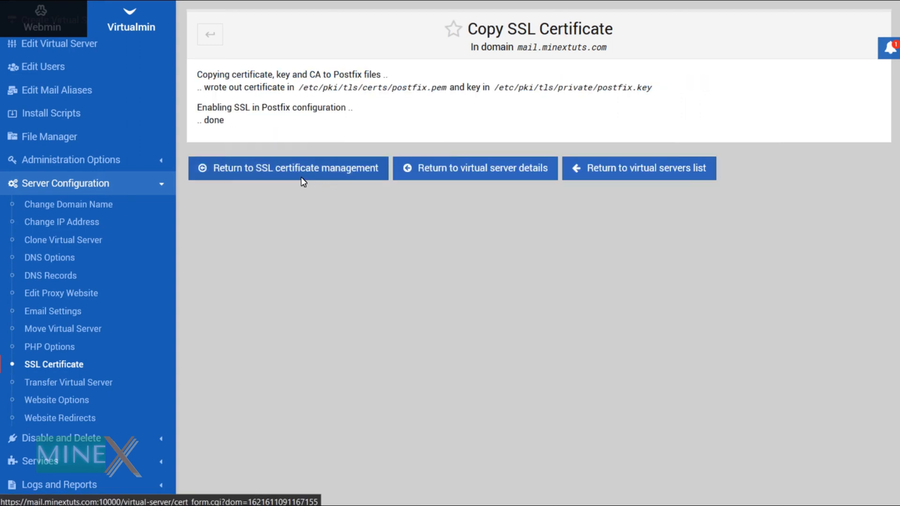
left_click(301, 172)
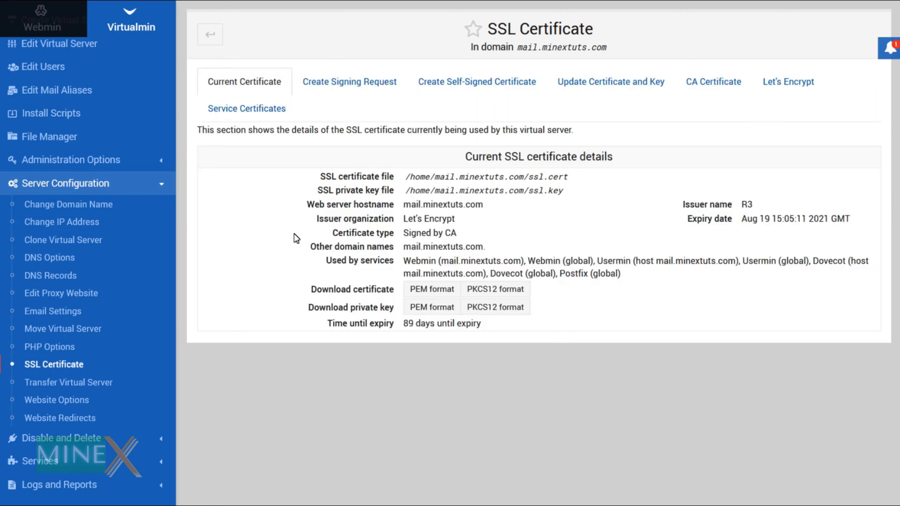
left_click(247, 108)
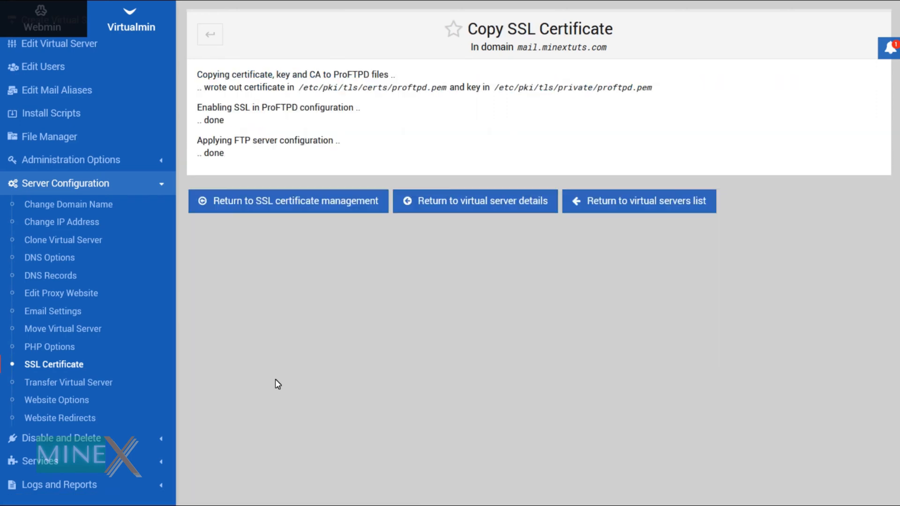
left_click(288, 203)
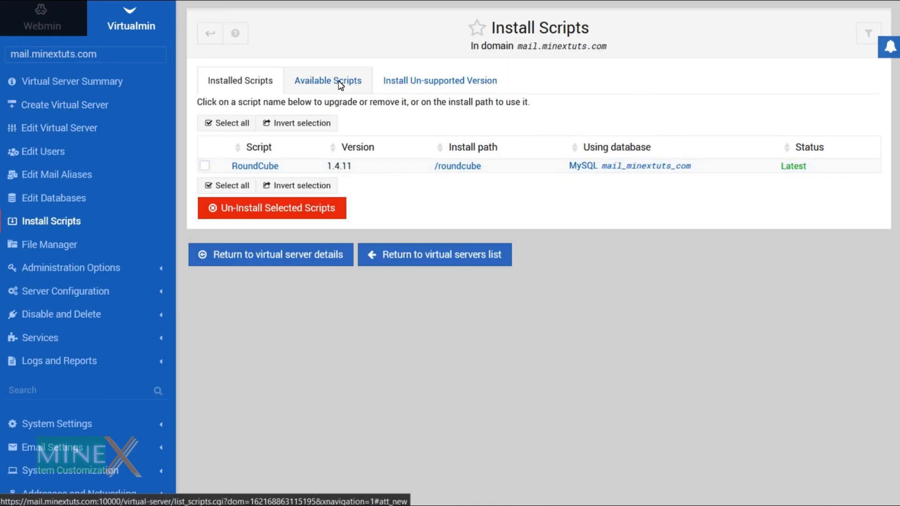
List the available install scripts for mail.minextuts.com, including WordPress 5.7.2
left_click(340, 85)
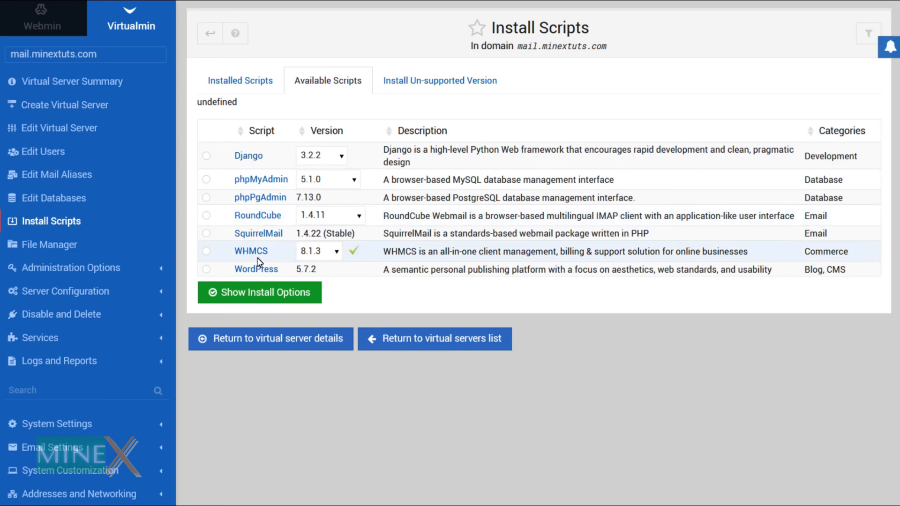
Select WordPress 5.7.2 and load its install options
left_click(207, 270)
left_click(258, 299)
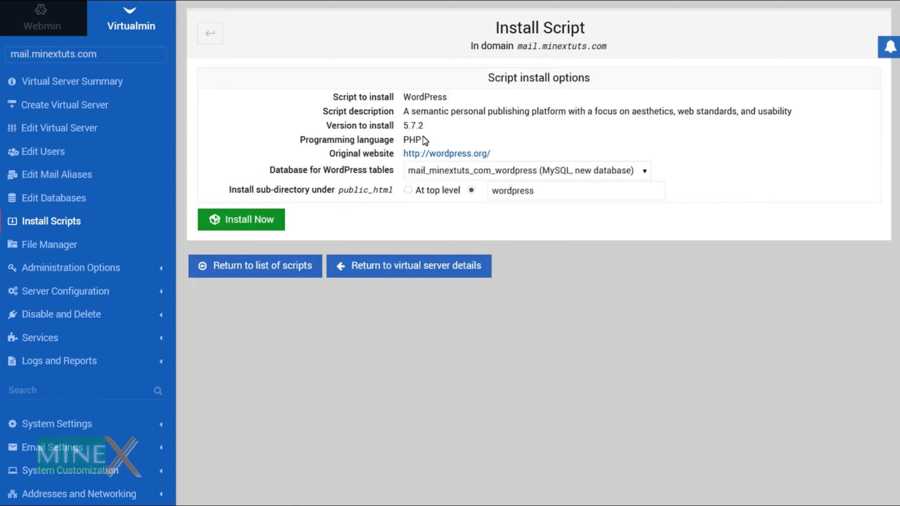
Install WordPress at the top level using the existing mail_minextuts_com MySQL database
left_click(606, 174)
left_click(580, 205)
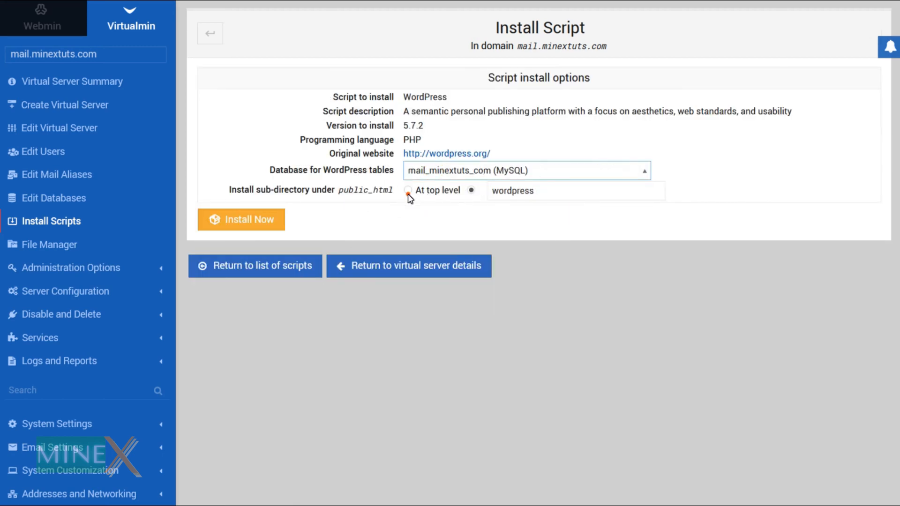
left_click(408, 191)
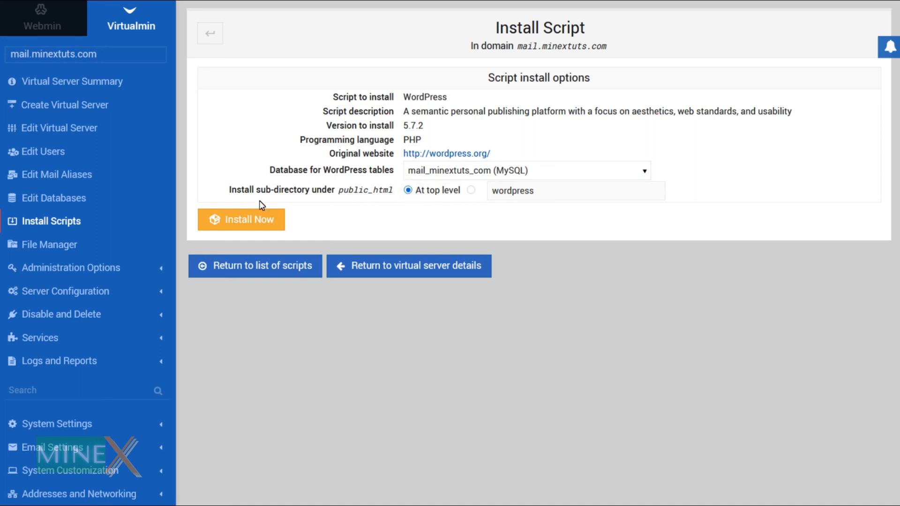
left_click(256, 221)
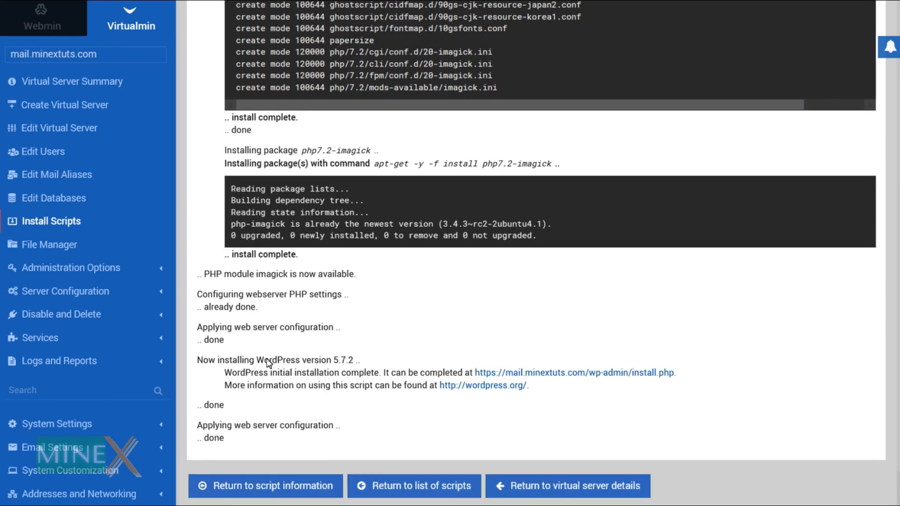
Open and close the system information dashboard panel while the WordPress installation finishes
left_click(890, 48)
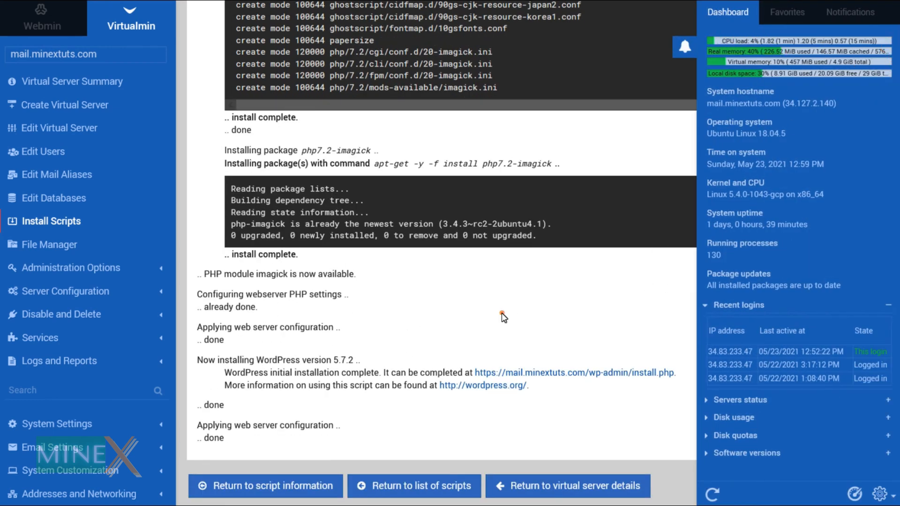
left_click(502, 314)
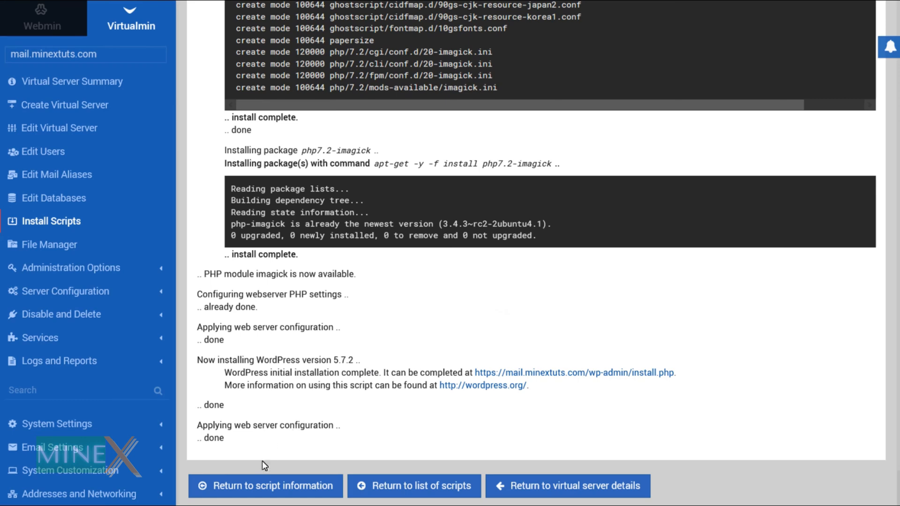
left_click(291, 487)
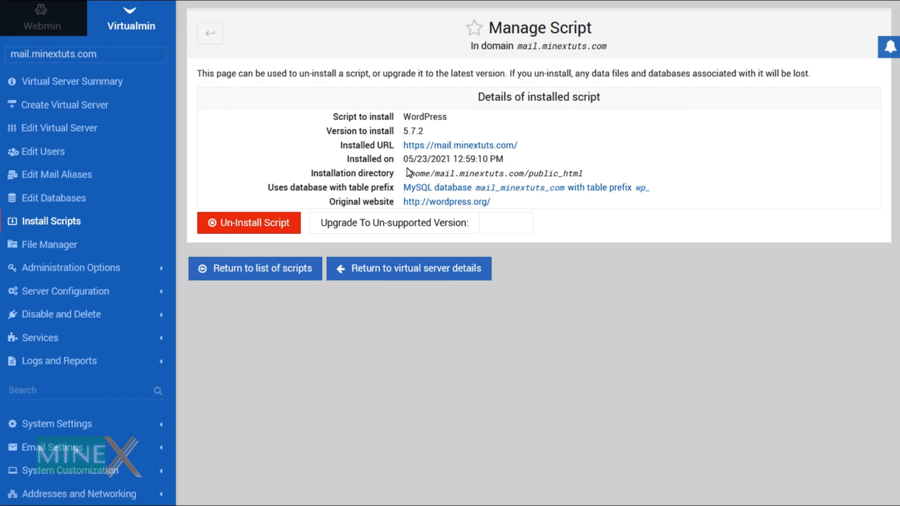
left_click(466, 146)
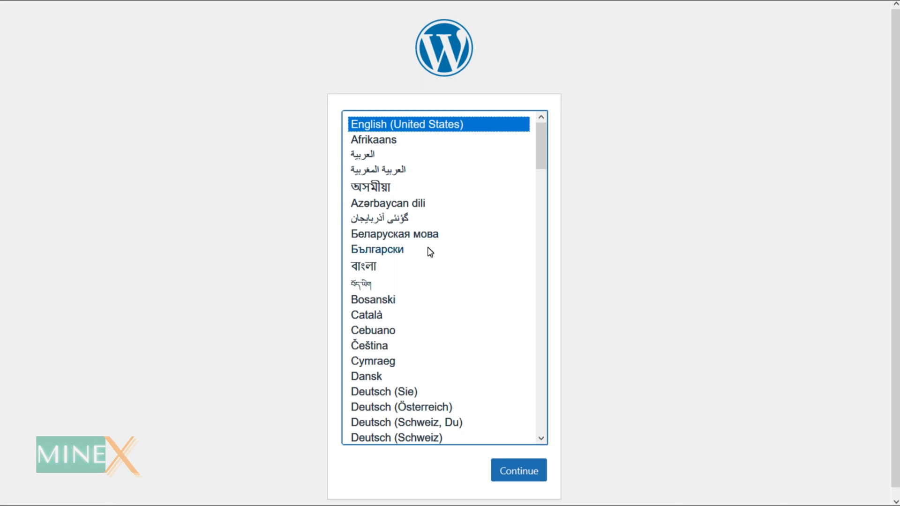
Continue in English (United States), then enter site title Wordpress and an admin username
left_click(528, 467)
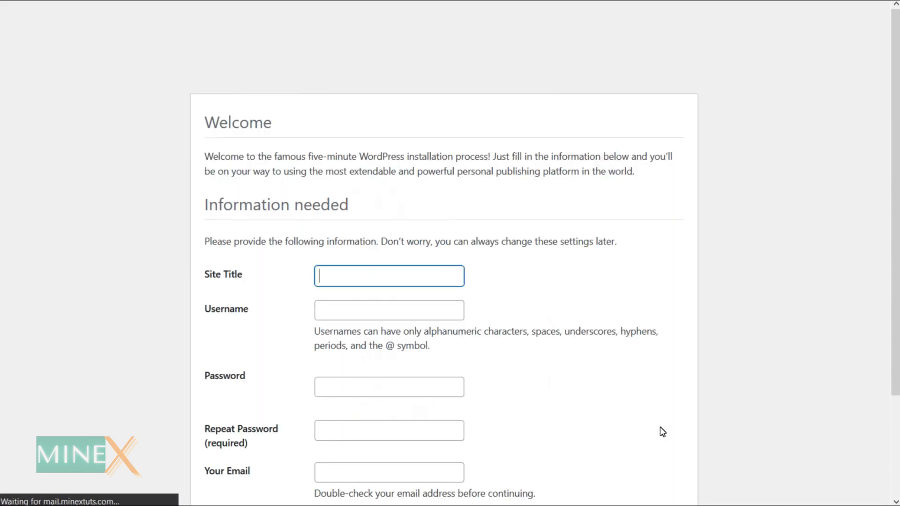
scroll(663, 432, "down", 2)
type("Wordpress")
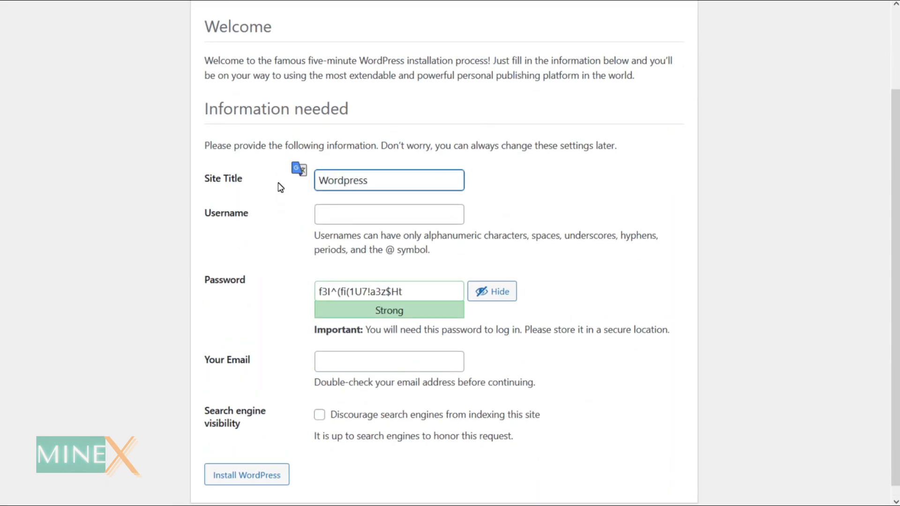
left_click(367, 220)
type("admin")
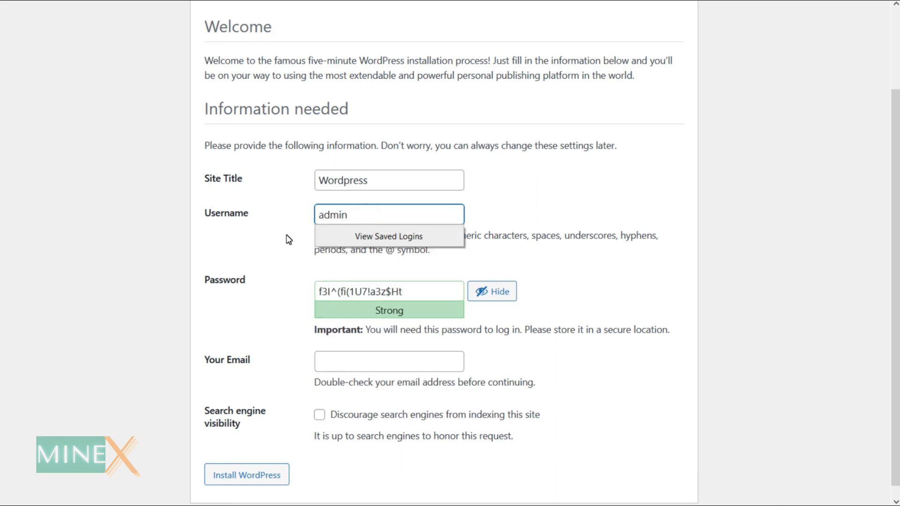
Replace the generated password with a confirmed weak one, add the admin e-mail, and install WordPress
left_click_drag(285, 238, 300, 300)
left_click(434, 296)
key("BackSpace")
type("•")
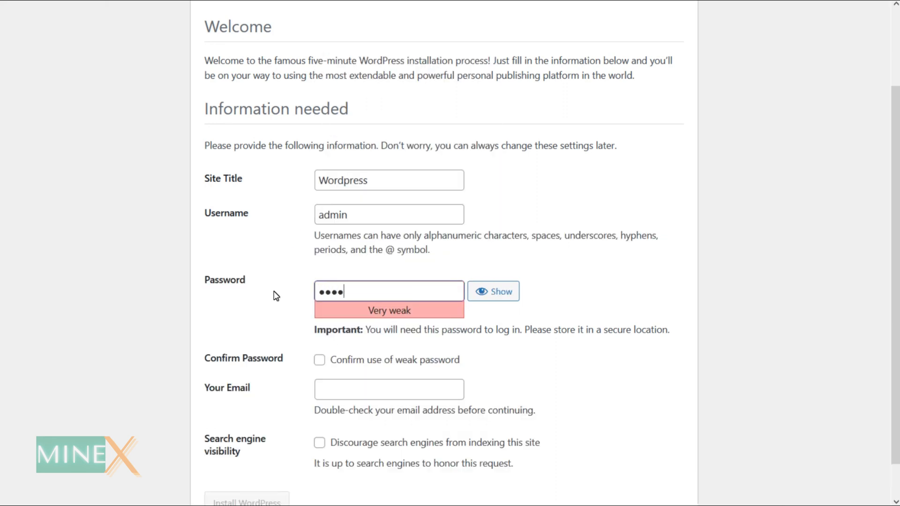
type("•••••••••")
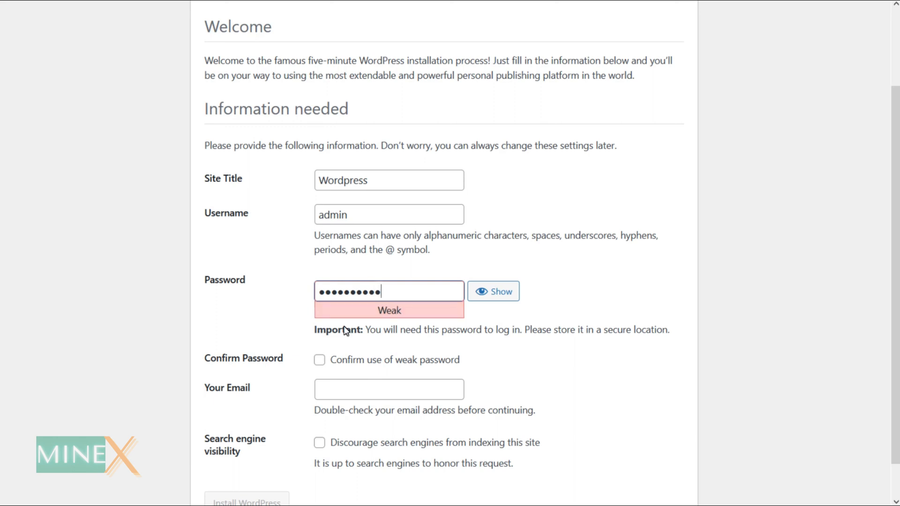
left_click(319, 360)
scroll(426, 370, "down", 1)
left_click(359, 355)
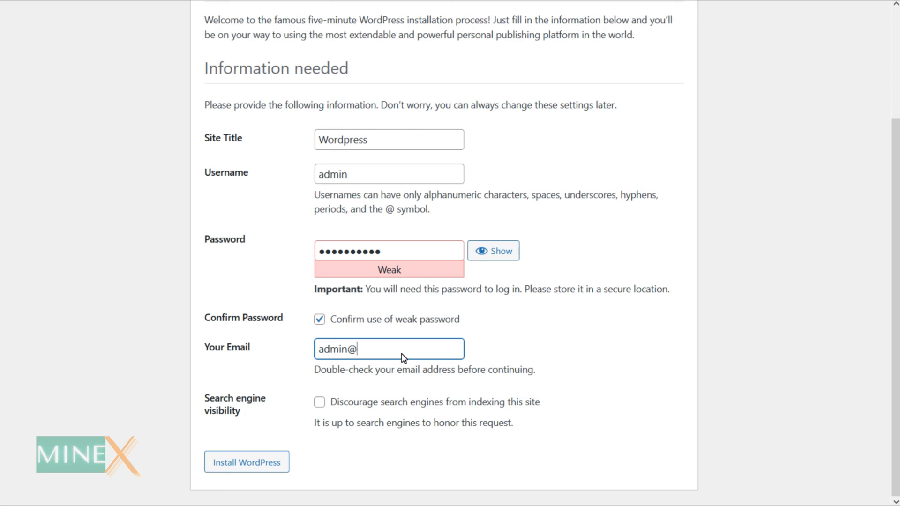
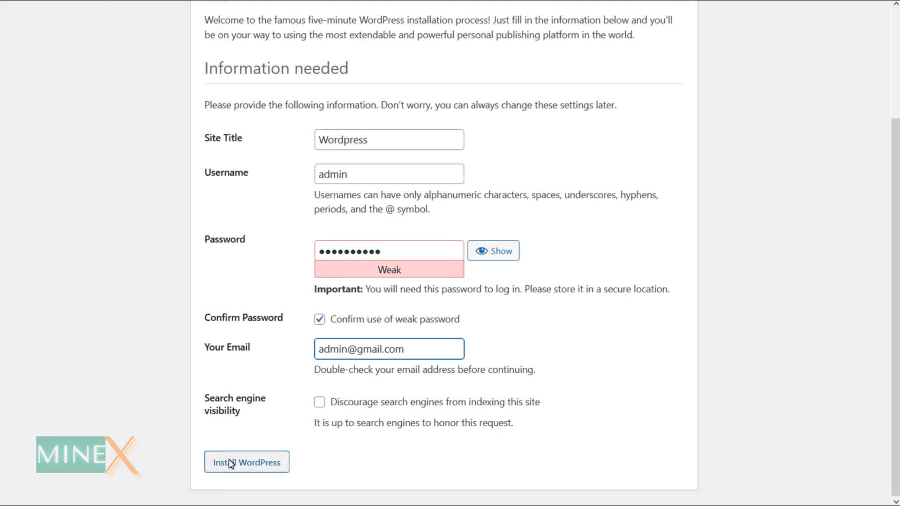
left_click(246, 463)
Log in from the Success page with the autofilled admin credentials to reach the Dashboard
left_click(275, 245)
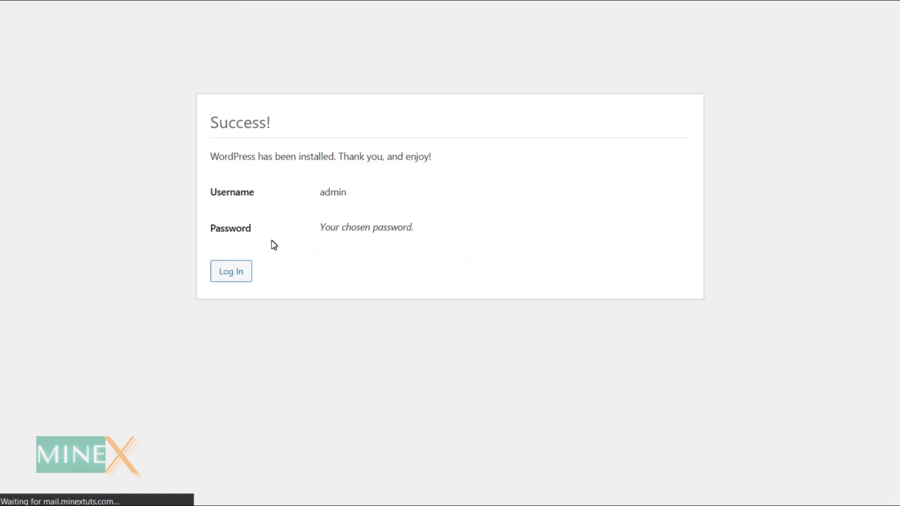
left_click(243, 272)
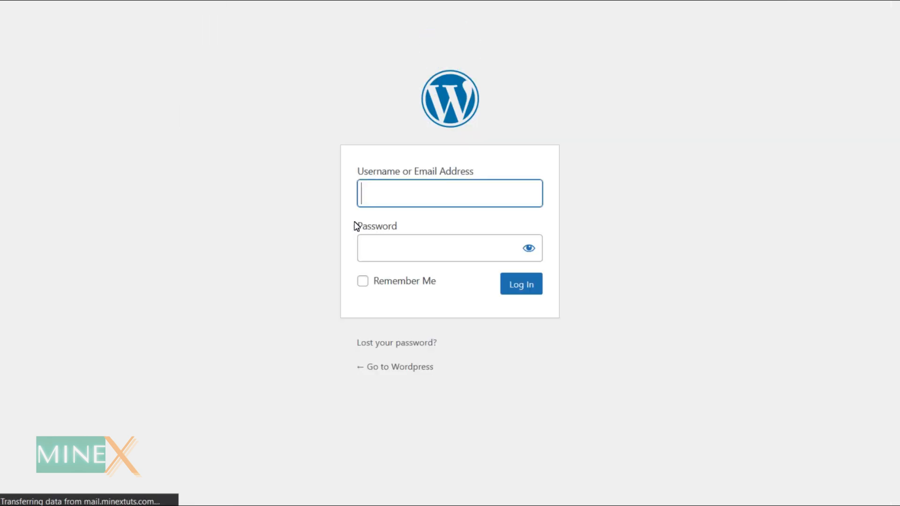
left_click(520, 287)
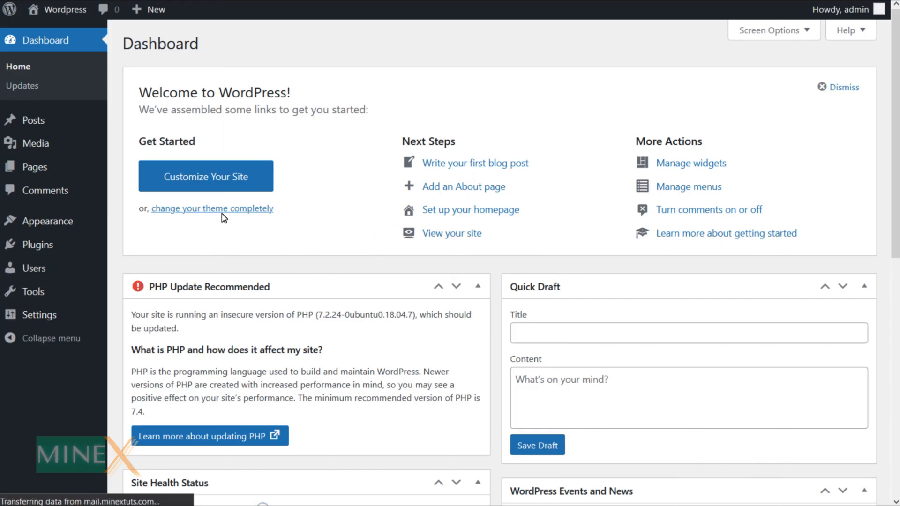
Open the live site's front page via Visit Site in the site-name menu
scroll(327, 424, "down", 10)
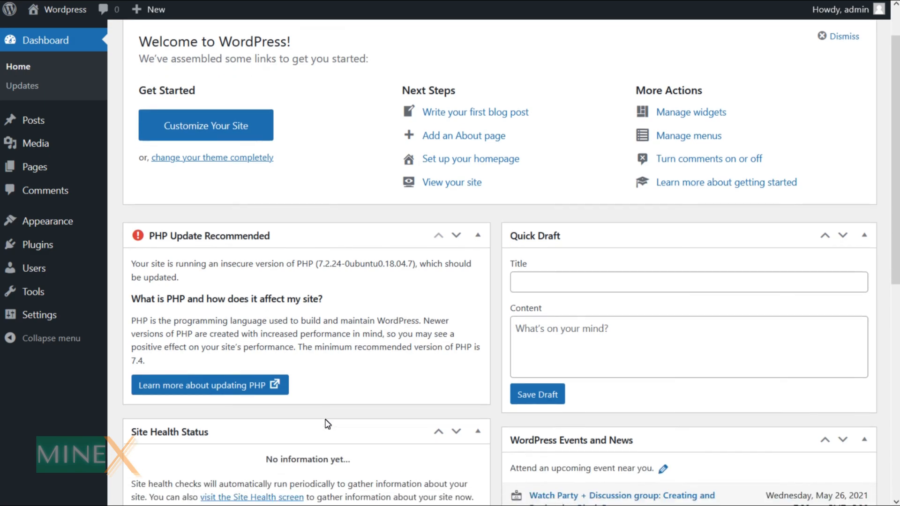
scroll(328, 424, "up", 10)
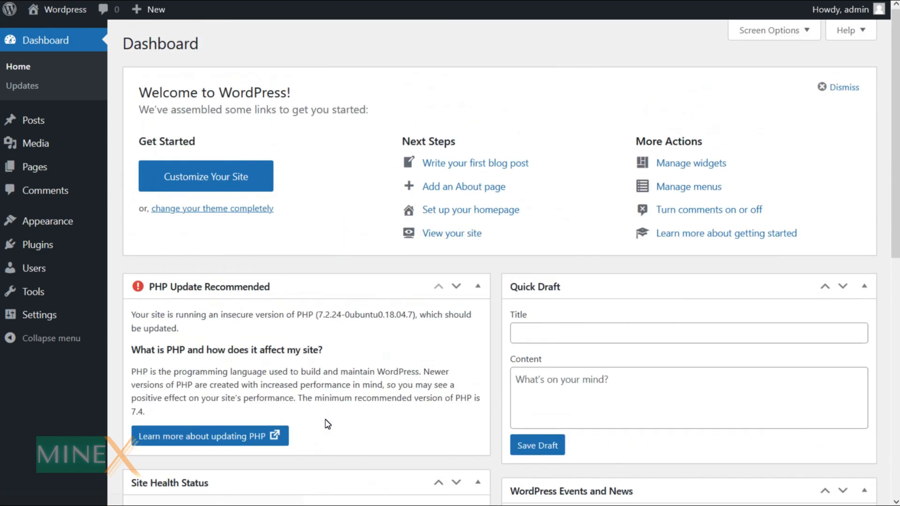
mouse_move(68, 9)
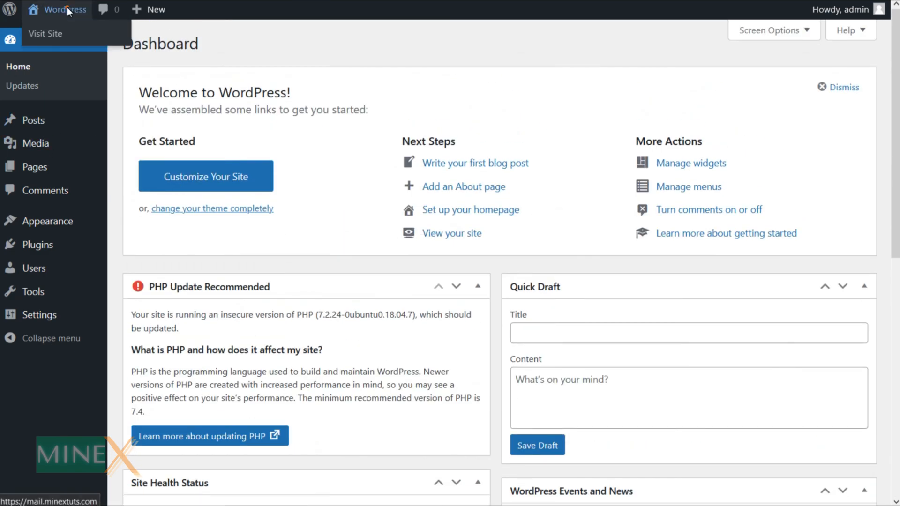
left_click(53, 35)
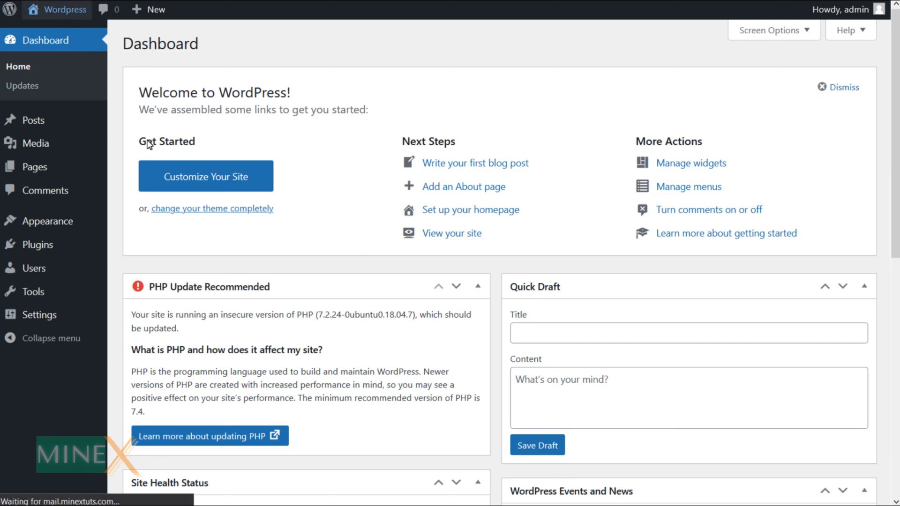
Browse the front page's Hello world! post, then go back to the WordPress Dashboard
scroll(293, 269, "down", 9)
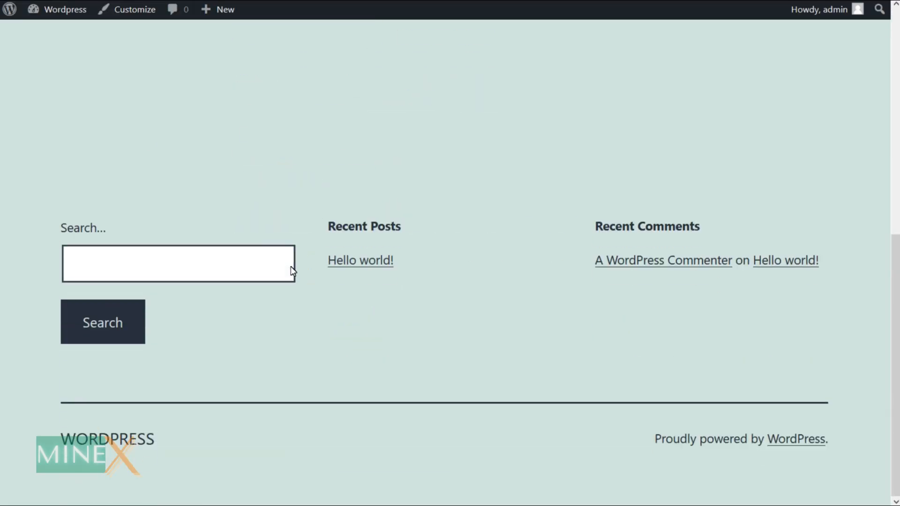
scroll(291, 267, "up", 9)
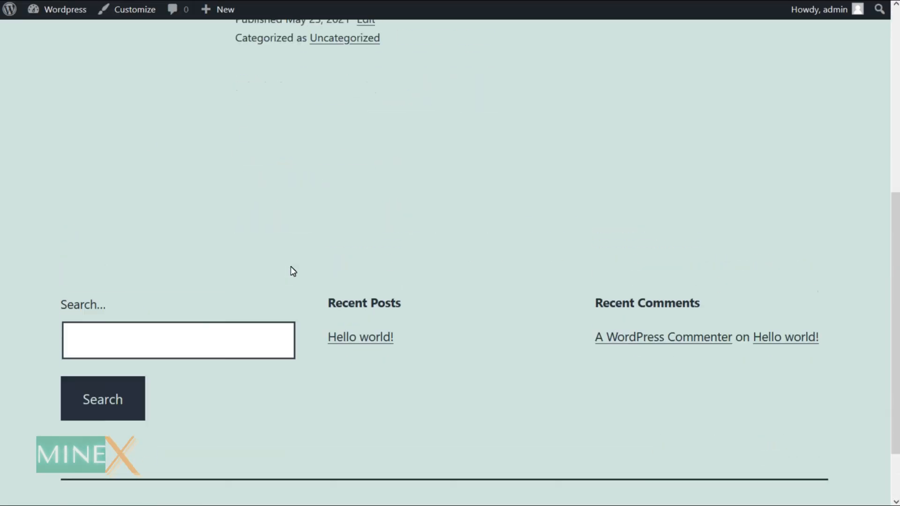
mouse_move(49, 9)
left_click(53, 29)
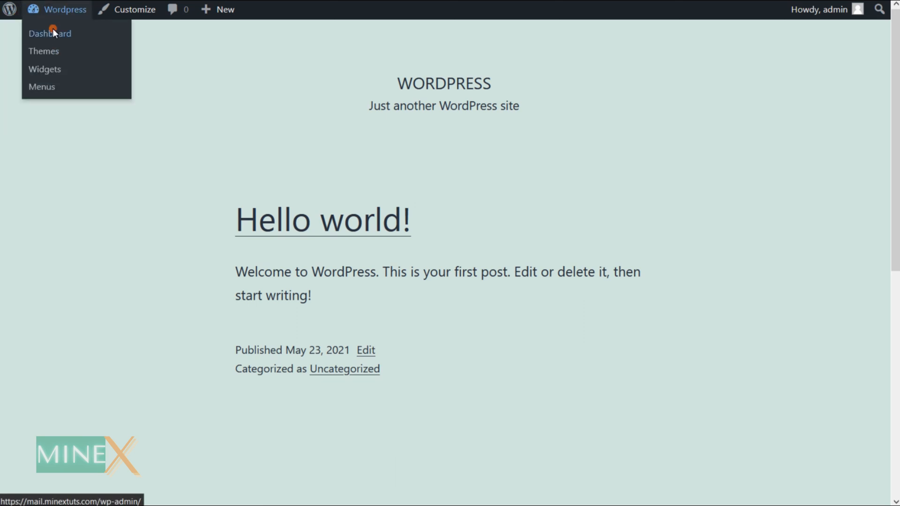